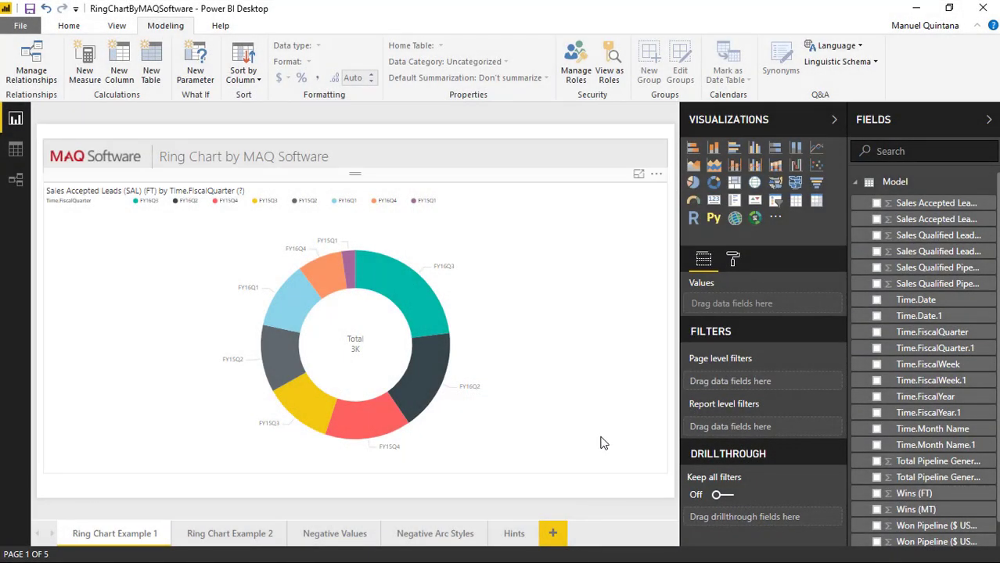
- Inspect the ring chart's fields, then go to the 'Ring Chart Example 2' page
{"action": "left_click", "coordinate": [604, 383]}
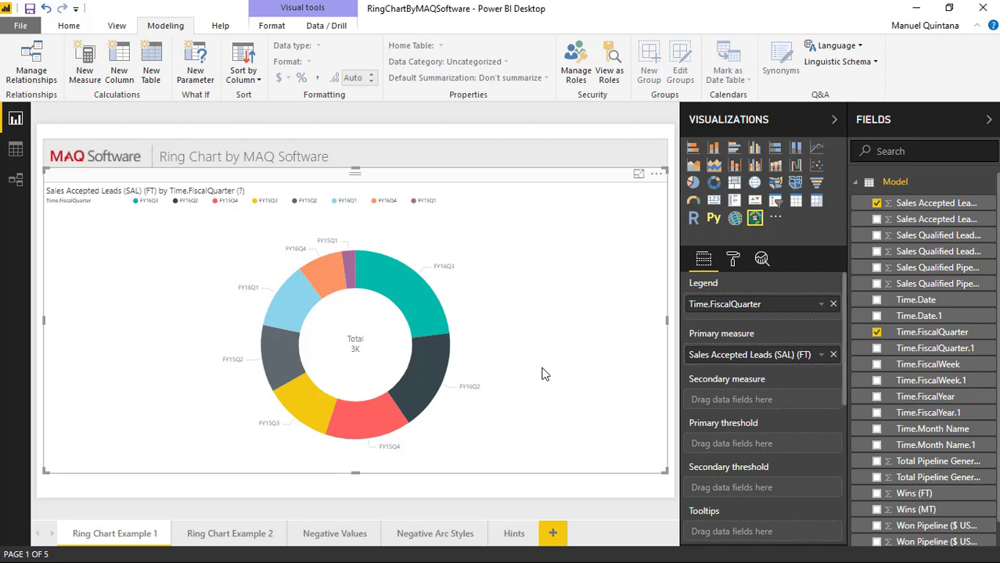
{"action": "mouse_move", "coordinate": [415, 290]}
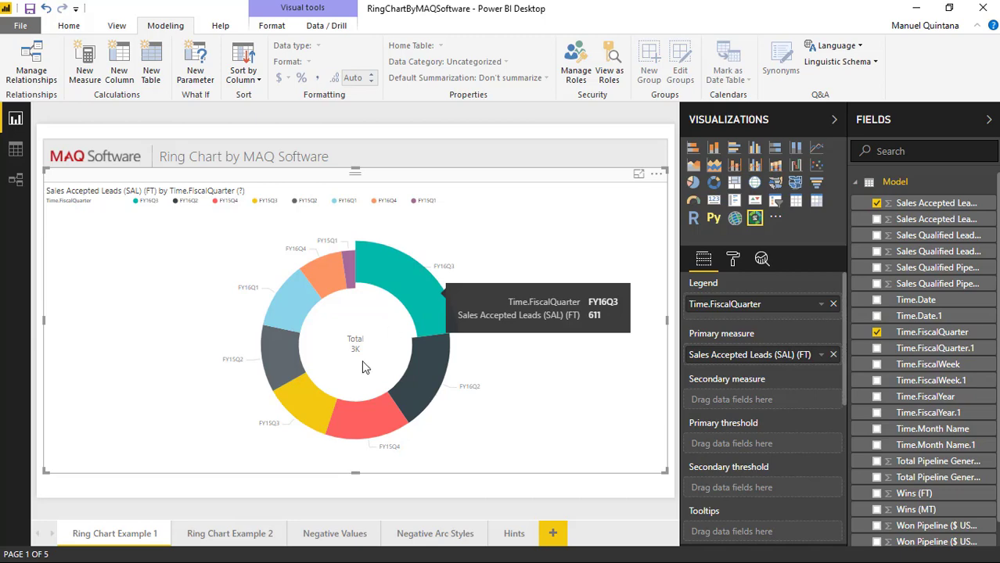
{"action": "left_click", "coordinate": [225, 533]}
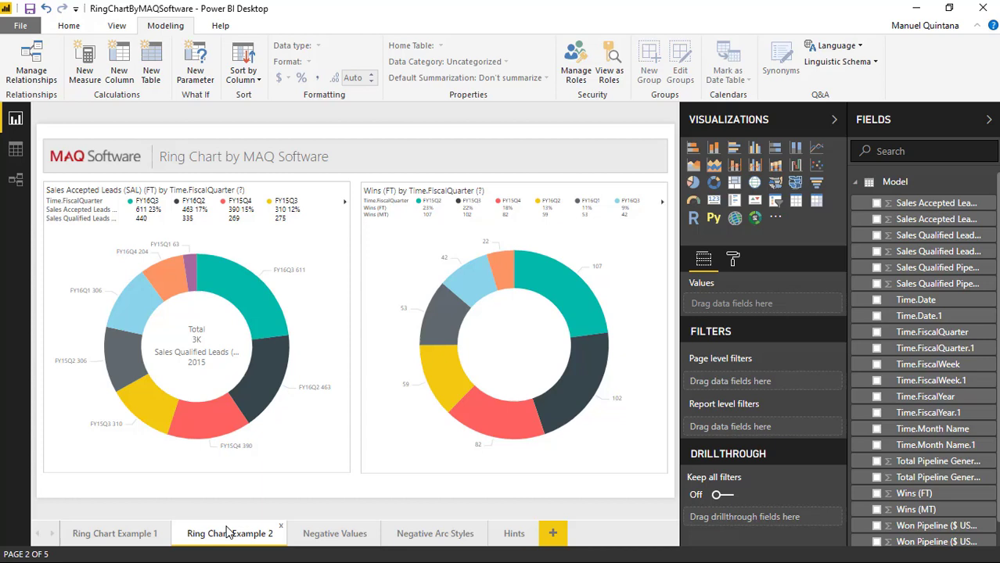
- Select the left Sales Accepted Leads ring chart and show its Format settings
{"action": "left_click", "coordinate": [326, 245]}
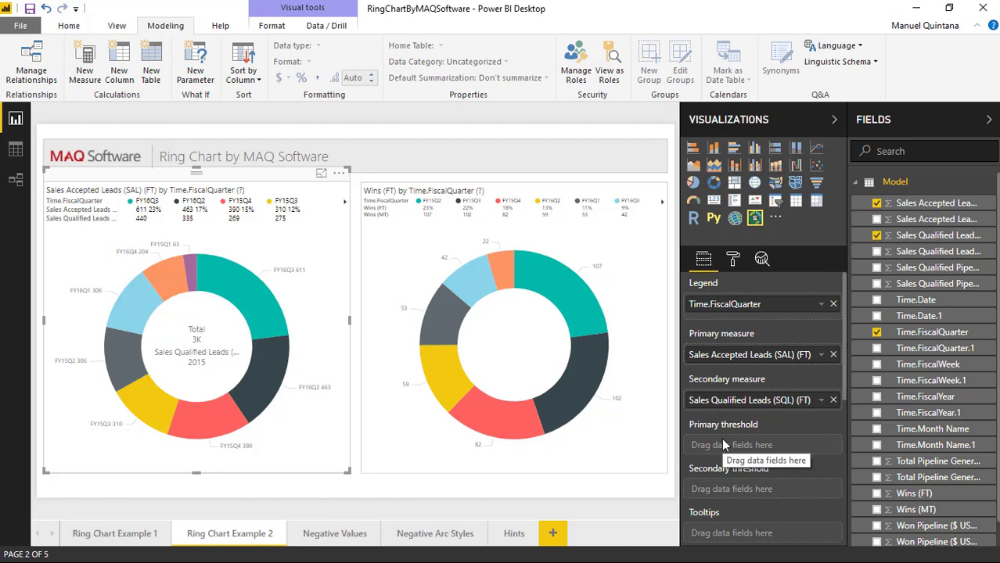
{"action": "left_click", "coordinate": [735, 259]}
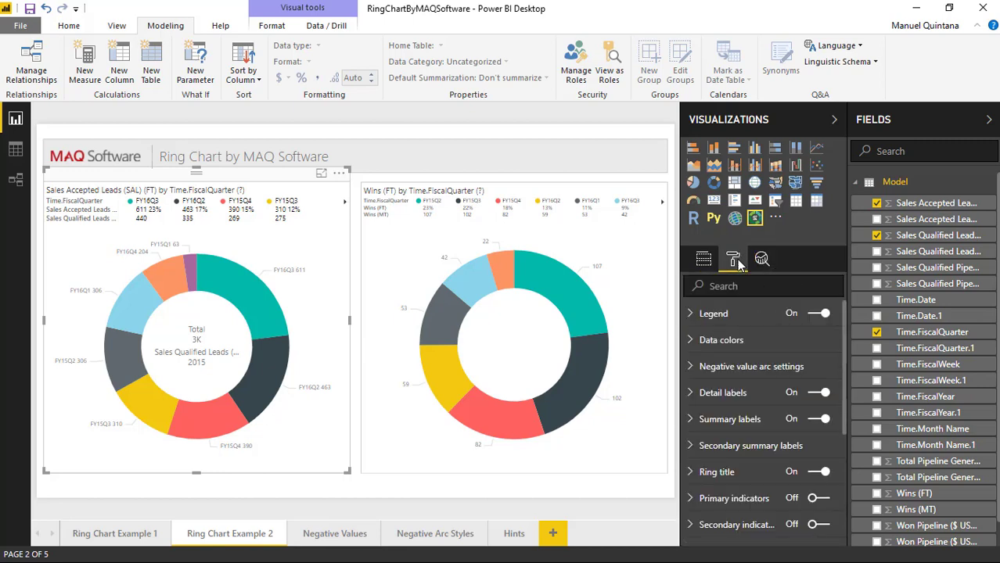
{"action": "left_click", "coordinate": [734, 322]}
{"action": "left_click", "coordinate": [742, 360]}
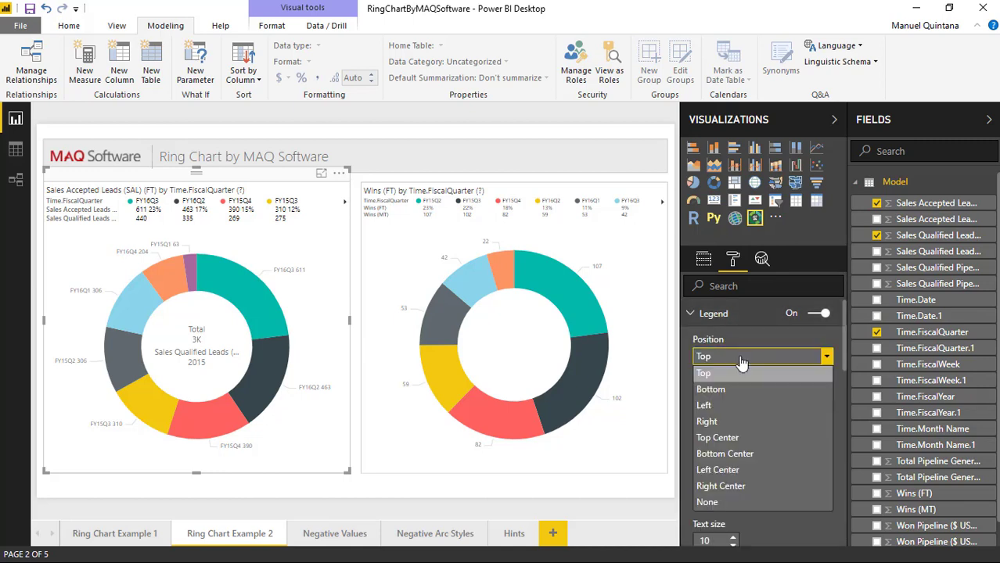
{"action": "left_click", "coordinate": [742, 362]}
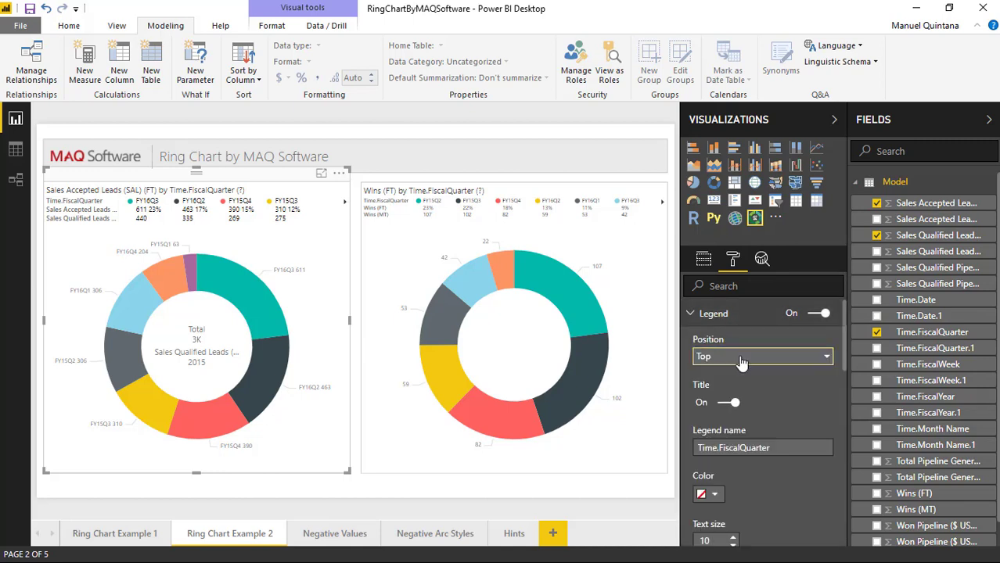
{"action": "left_click", "coordinate": [712, 322]}
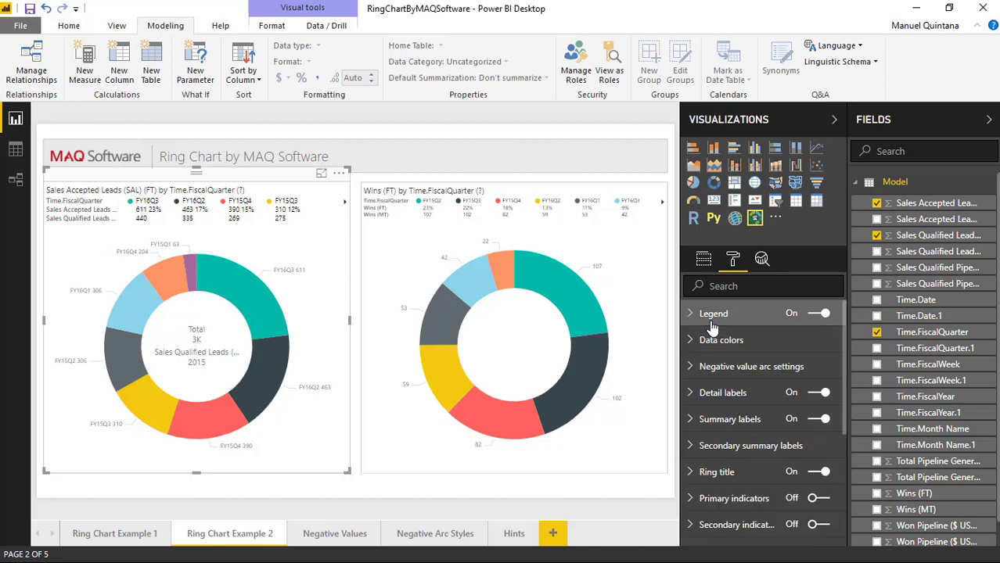
{"action": "left_click", "coordinate": [708, 339]}
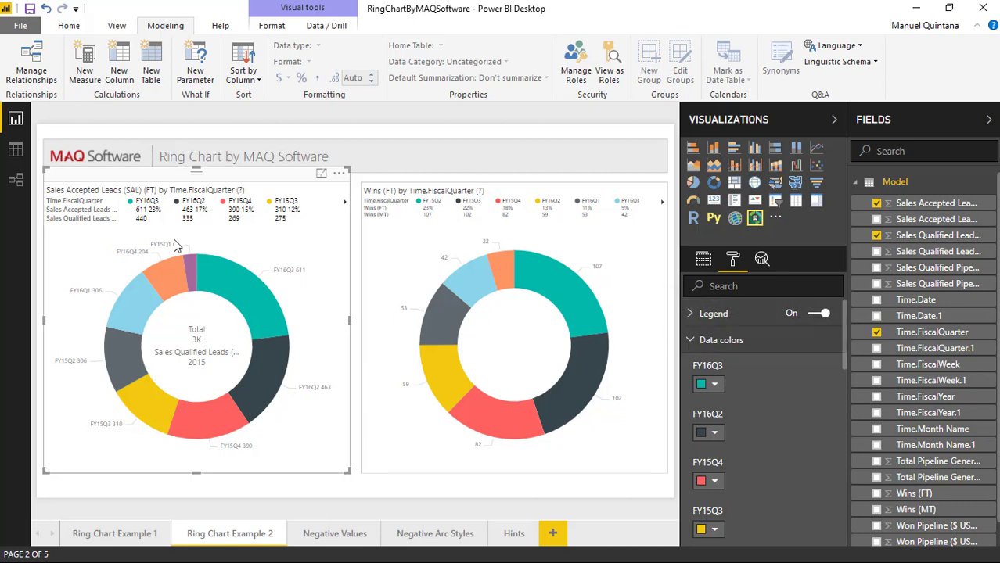
{"action": "left_click", "coordinate": [733, 342]}
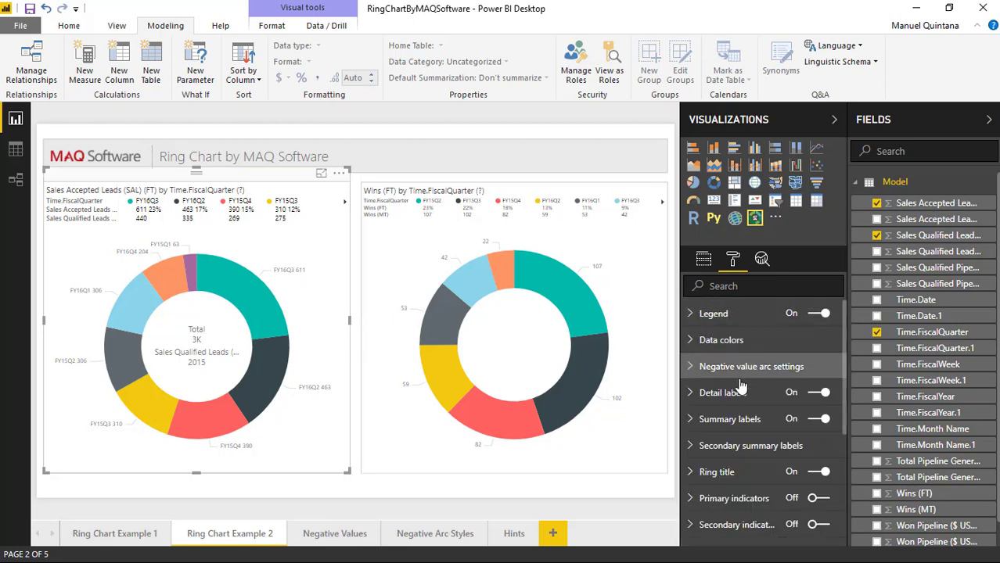
{"action": "scroll", "coordinate": [767, 383], "scroll_direction": "down", "scroll_amount": 2}
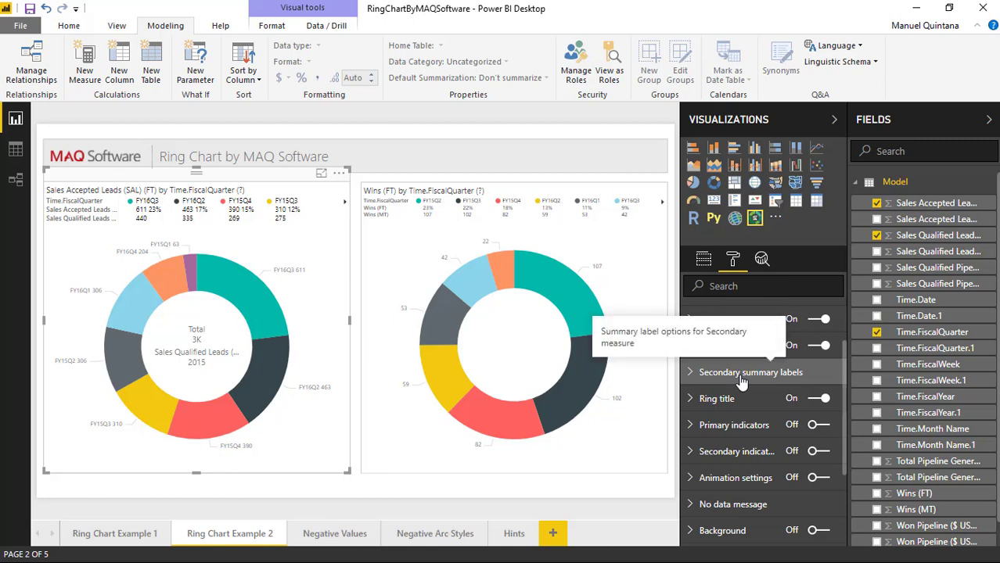
{"action": "left_click", "coordinate": [741, 374]}
{"action": "left_click", "coordinate": [742, 374]}
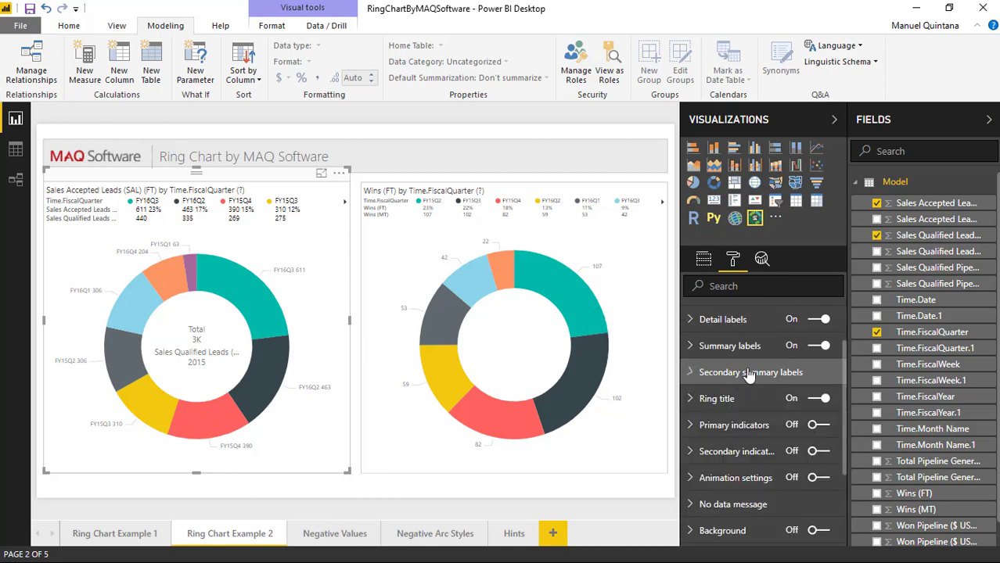
{"action": "left_click", "coordinate": [818, 346]}
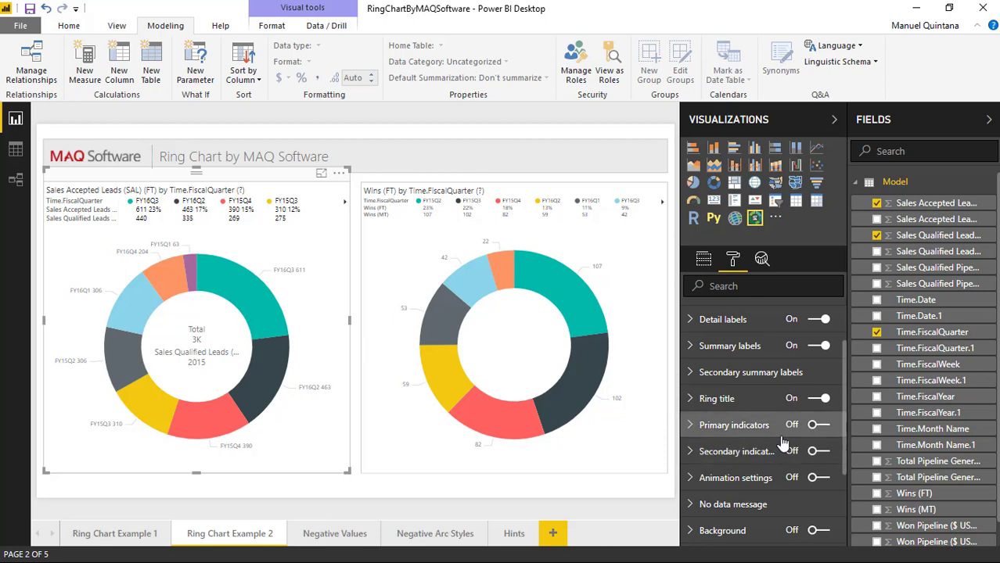
- Turn on primary and secondary indicators and expand the primary indicator settings
{"action": "left_click", "coordinate": [816, 426]}
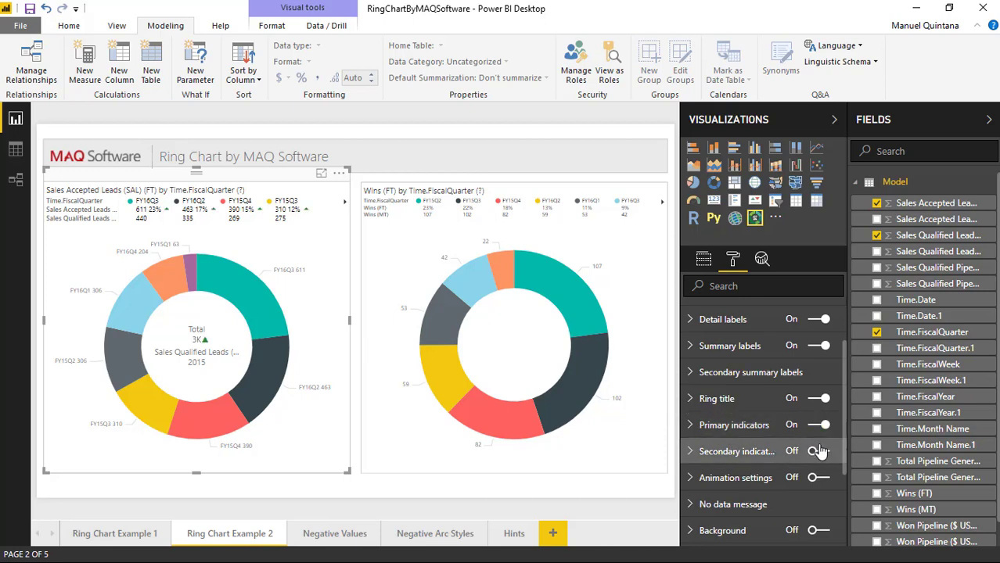
{"action": "left_click", "coordinate": [819, 451]}
{"action": "left_click", "coordinate": [735, 426]}
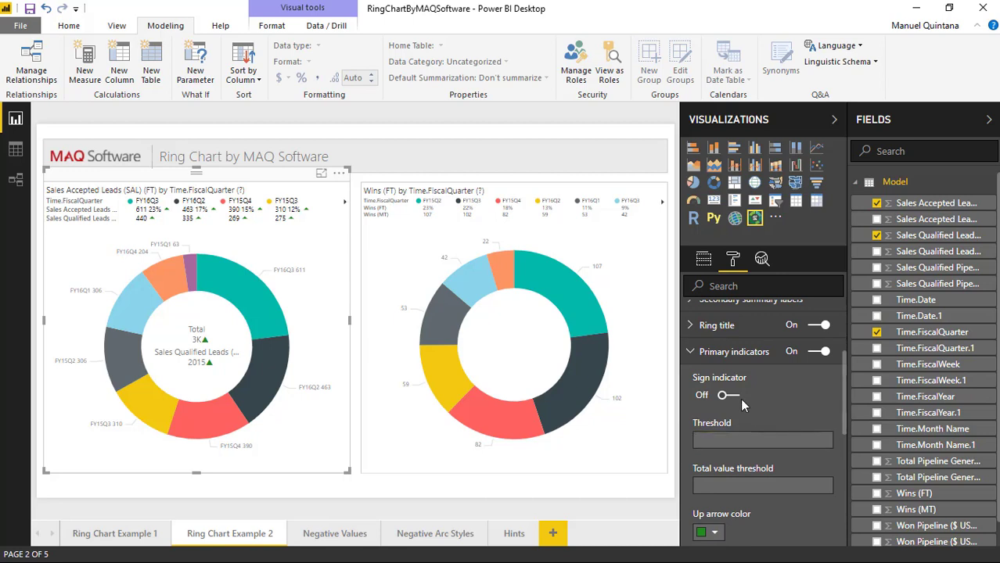
{"action": "left_click", "coordinate": [735, 397]}
{"action": "left_click", "coordinate": [734, 397]}
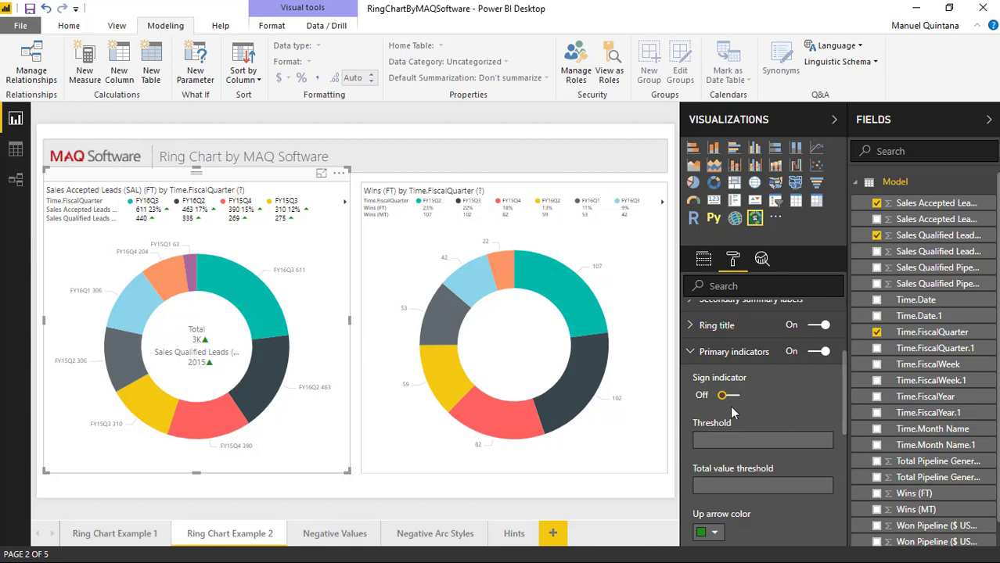
- Set the primary indicator Total value threshold to 4000
{"action": "left_click", "coordinate": [722, 487]}
{"action": "type", "text": "4000"}
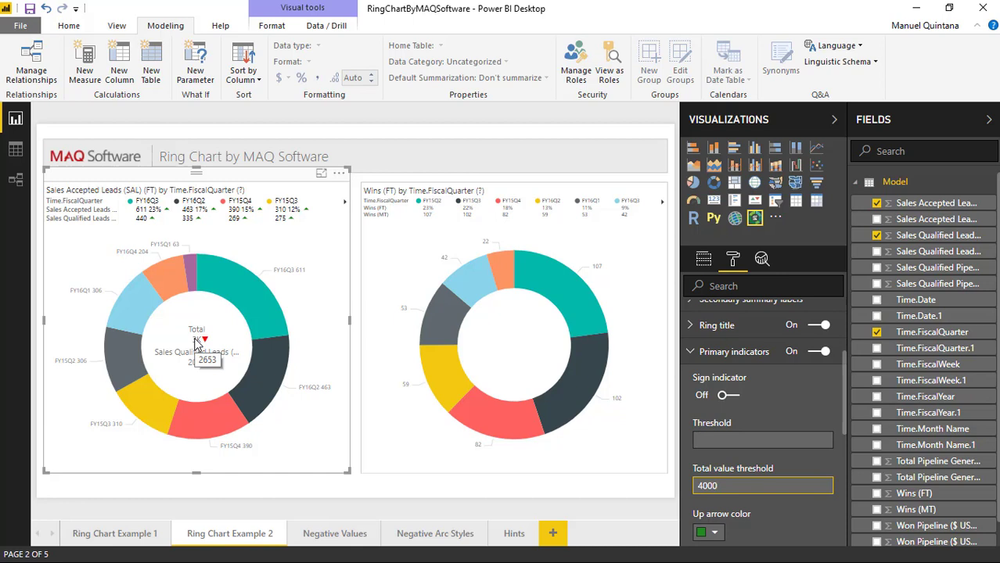
{"action": "left_click", "coordinate": [731, 486]}
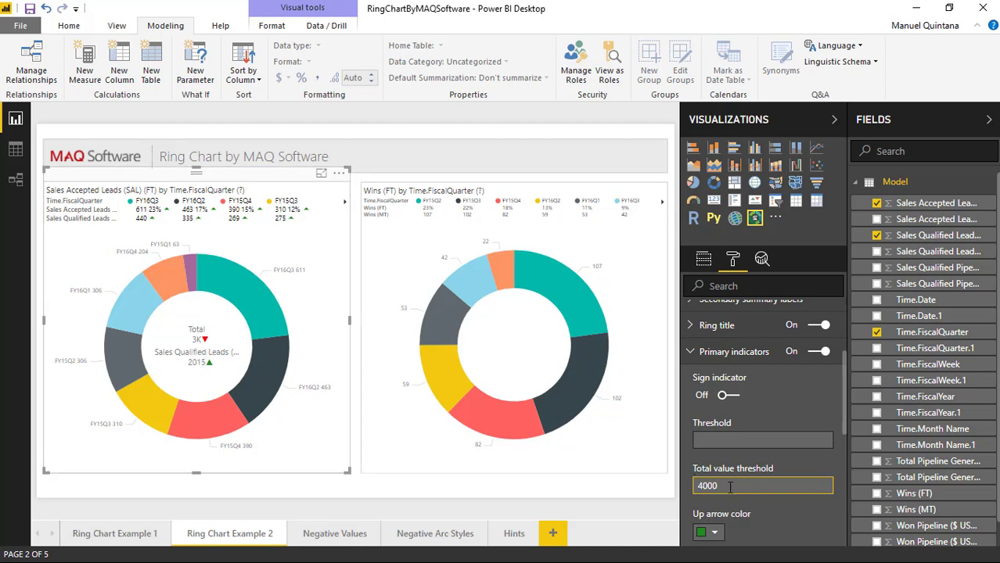
{"action": "left_click", "coordinate": [732, 439]}
{"action": "left_click_drag", "start_coordinate": [726, 486], "coordinate": [691, 486]}
{"action": "type", "text": "2000"}
{"action": "left_click_drag", "start_coordinate": [720, 486], "coordinate": [693, 488]}
{"action": "type", "text": "400"}
{"action": "type", "text": "0"}
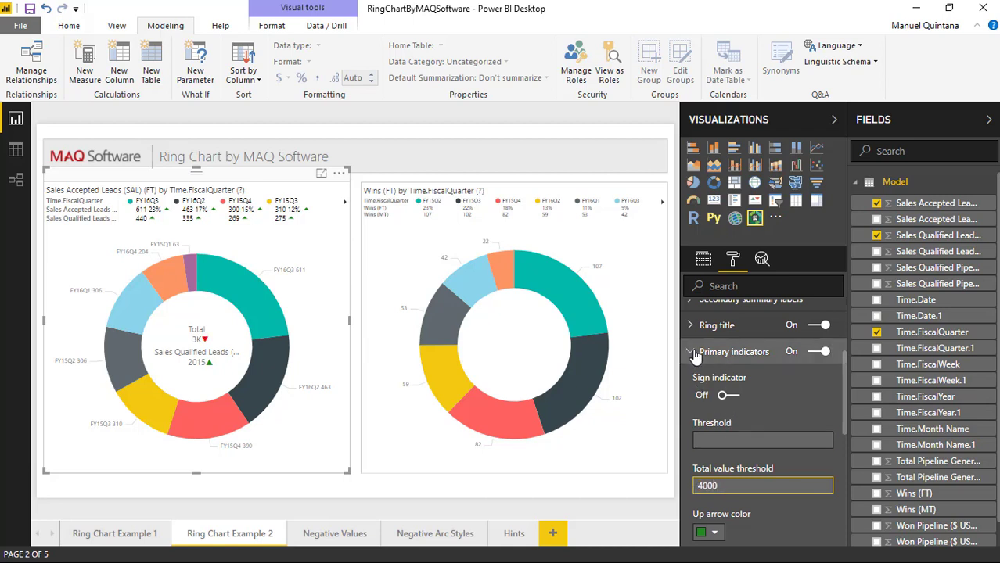
- Set Summary labels display units to None so the centre reads 2653
{"action": "left_click", "coordinate": [691, 351]}
{"action": "scroll", "coordinate": [749, 462], "scroll_direction": "up", "scroll_amount": 2}
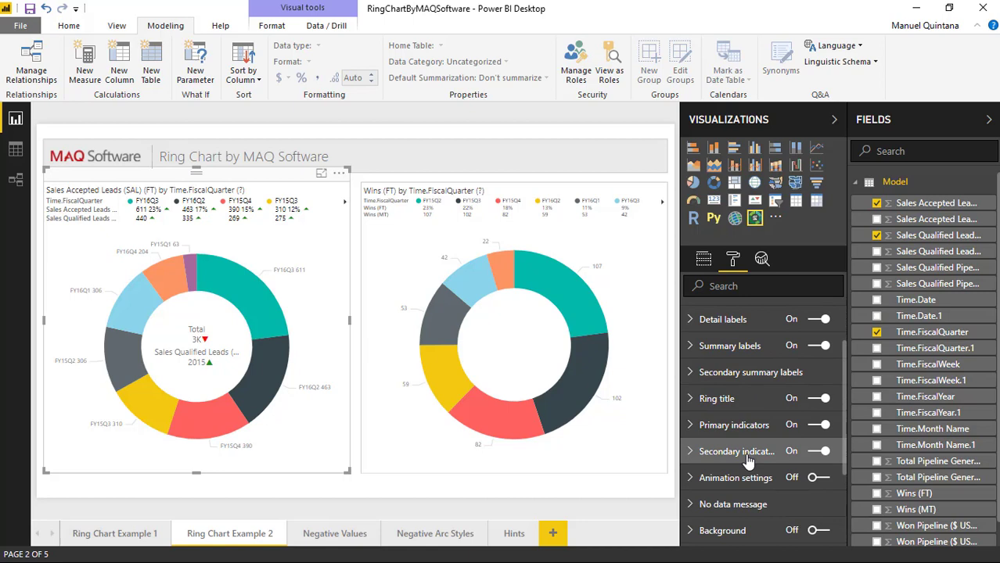
{"action": "left_click", "coordinate": [715, 348]}
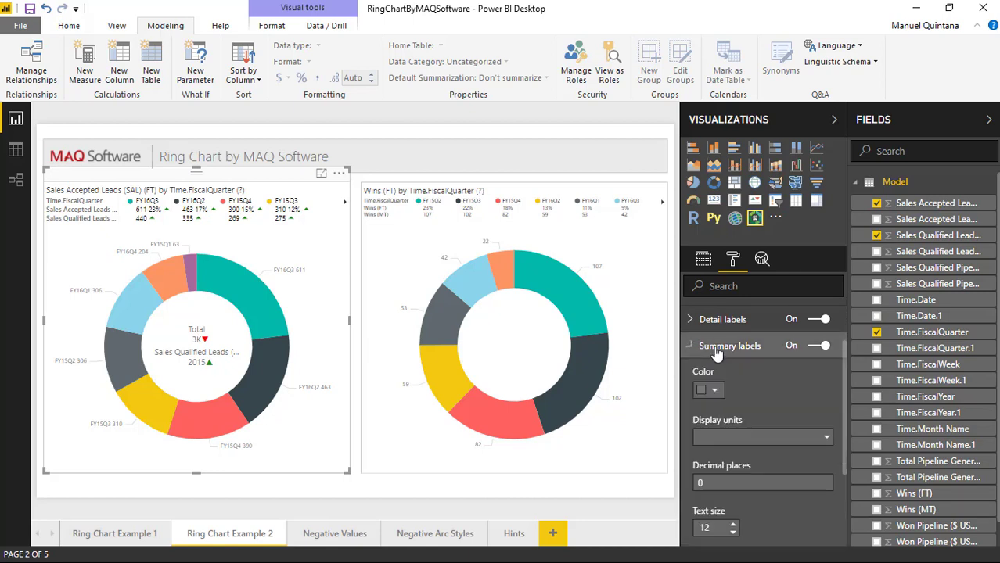
{"action": "left_click", "coordinate": [745, 440]}
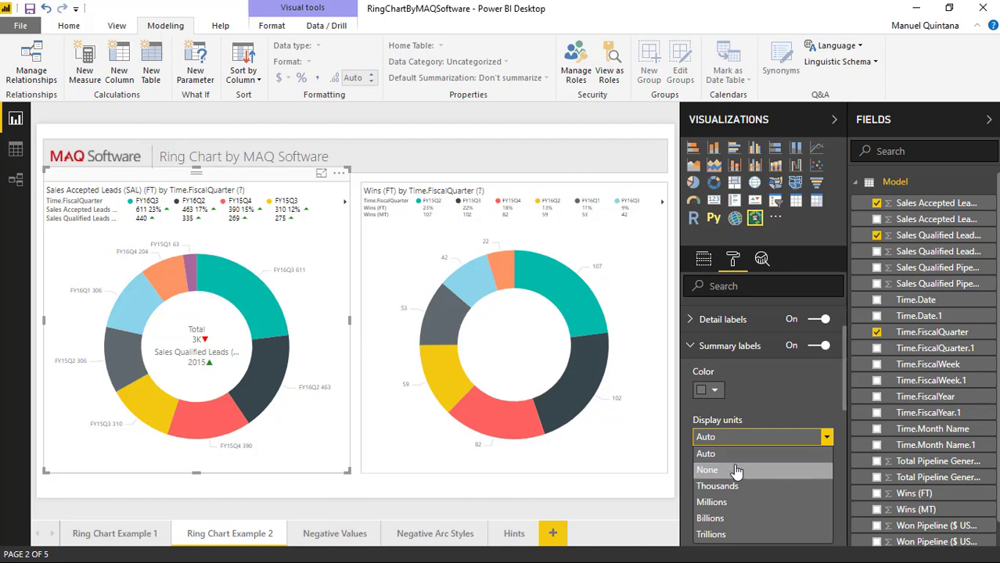
{"action": "left_click", "coordinate": [751, 469]}
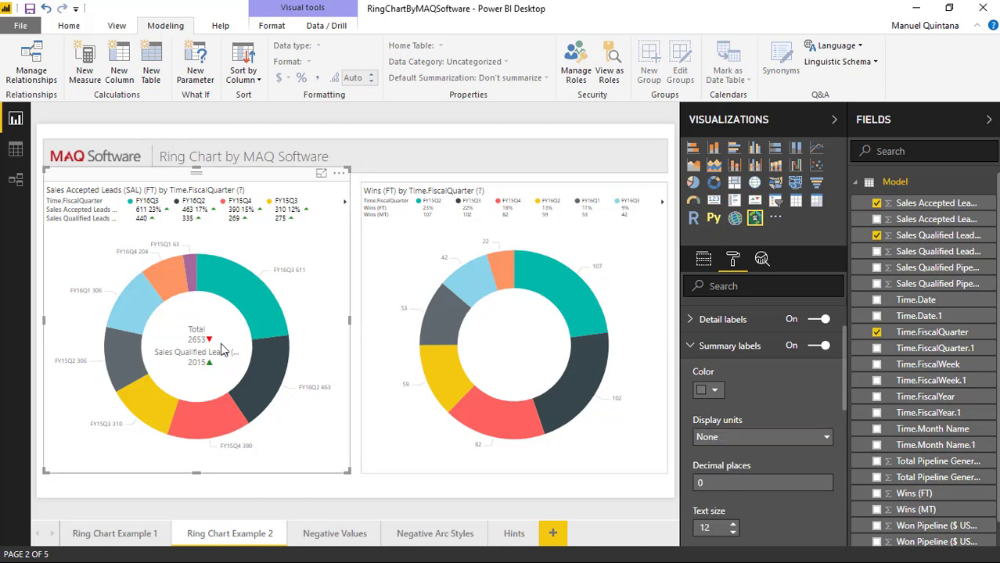
{"action": "left_click", "coordinate": [690, 348]}
{"action": "left_click", "coordinate": [698, 373]}
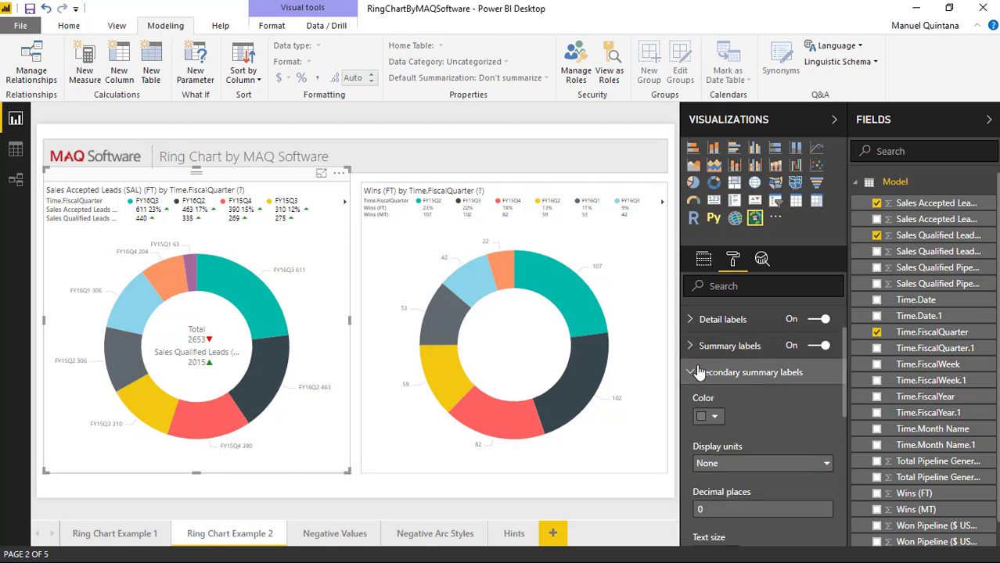
{"action": "left_click", "coordinate": [696, 373]}
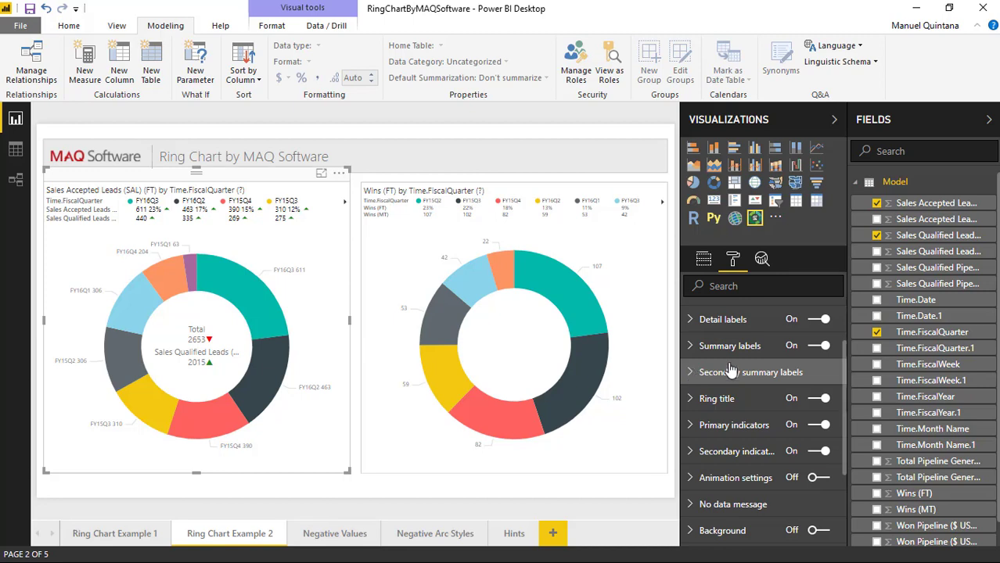
- Set Detail labels style to 'Category, data value' after trying Category and All detail labels
{"action": "scroll", "coordinate": [740, 370], "scroll_direction": "up", "scroll_amount": 2}
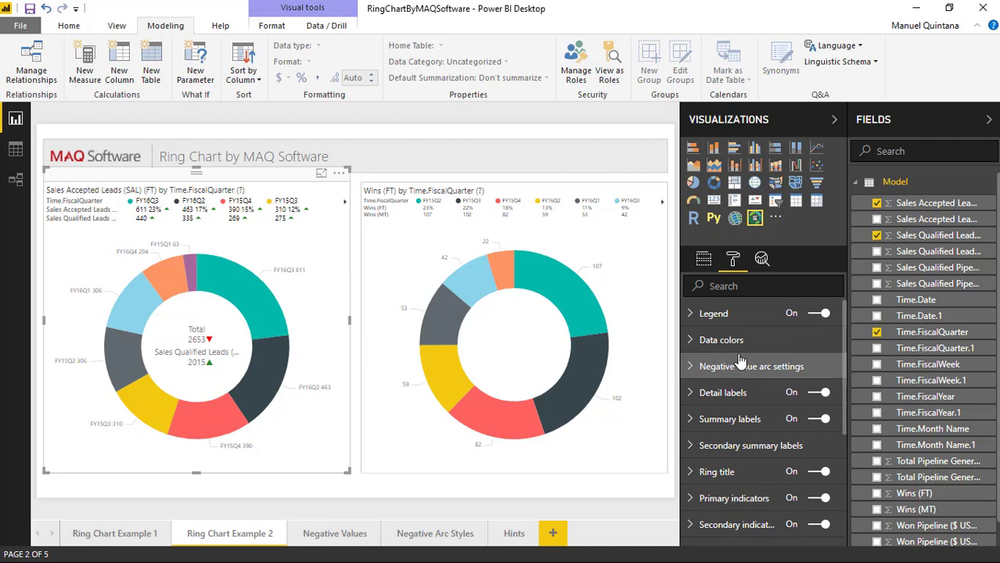
{"action": "left_click", "coordinate": [723, 393]}
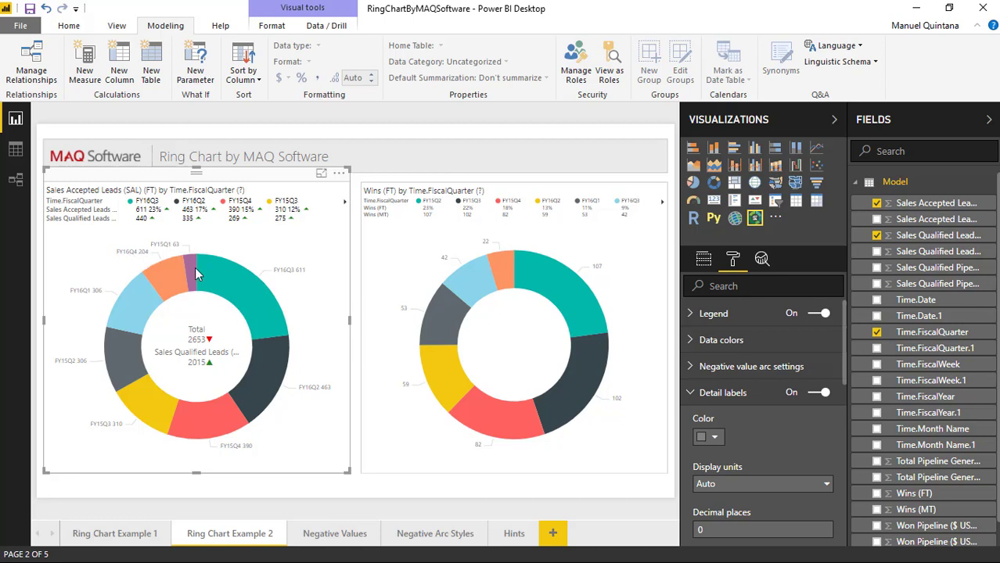
{"action": "scroll", "coordinate": [809, 463], "scroll_direction": "down", "scroll_amount": 1}
{"action": "scroll", "coordinate": [809, 463], "scroll_direction": "down", "scroll_amount": 2}
{"action": "scroll", "coordinate": [767, 458], "scroll_direction": "down", "scroll_amount": 2}
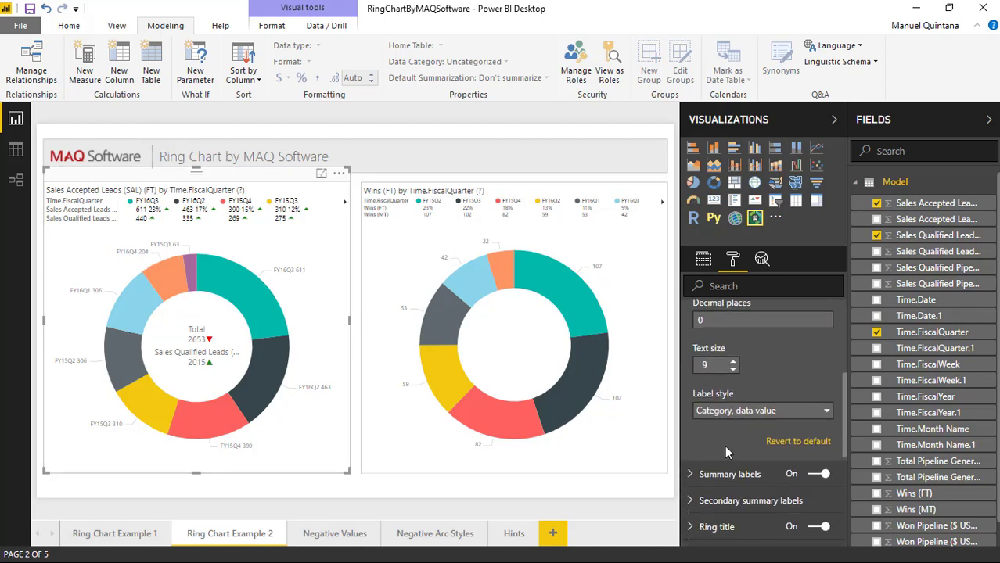
{"action": "left_click", "coordinate": [744, 402]}
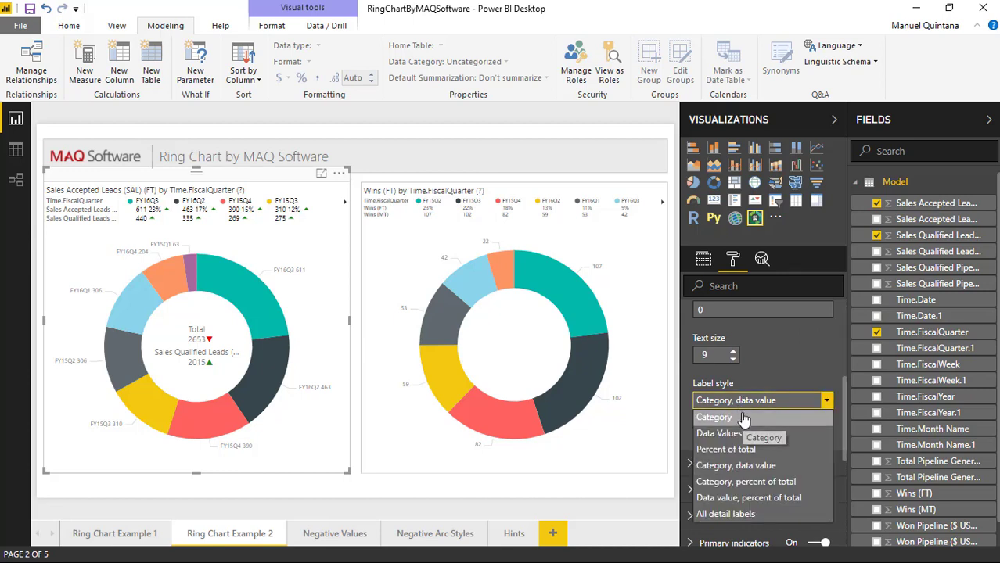
{"action": "left_click", "coordinate": [744, 419]}
{"action": "left_click", "coordinate": [744, 402]}
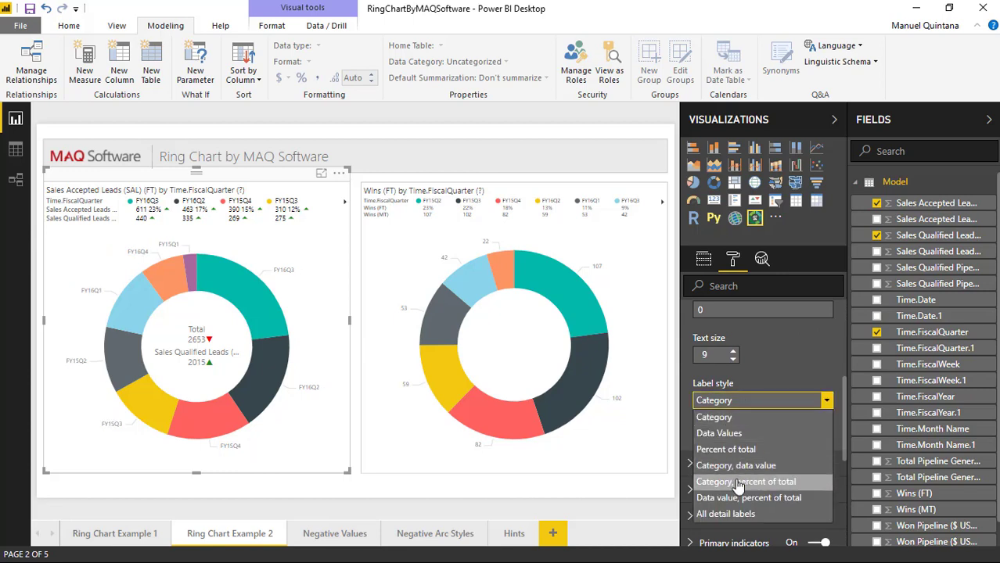
{"action": "left_click", "coordinate": [735, 512]}
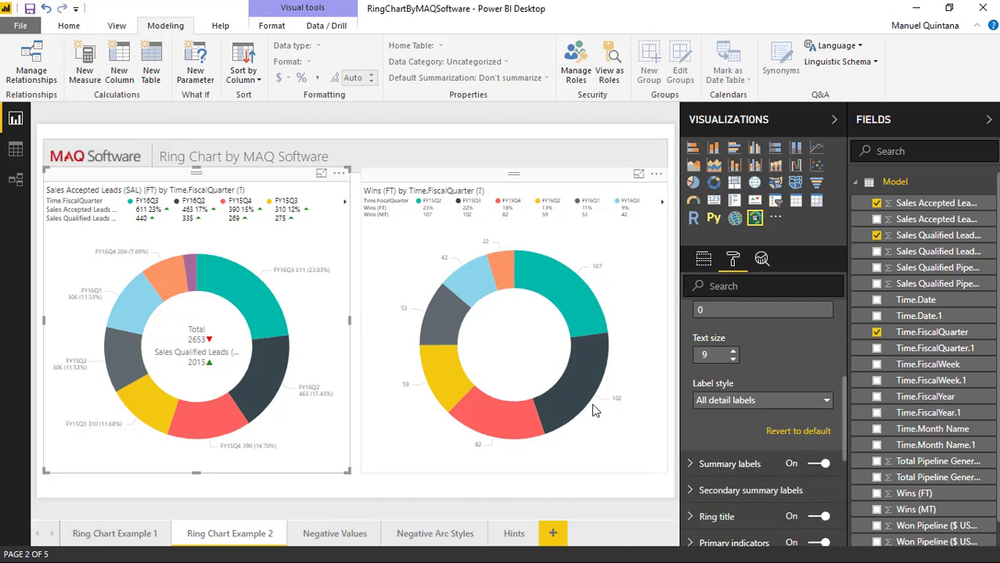
{"action": "left_click", "coordinate": [715, 406]}
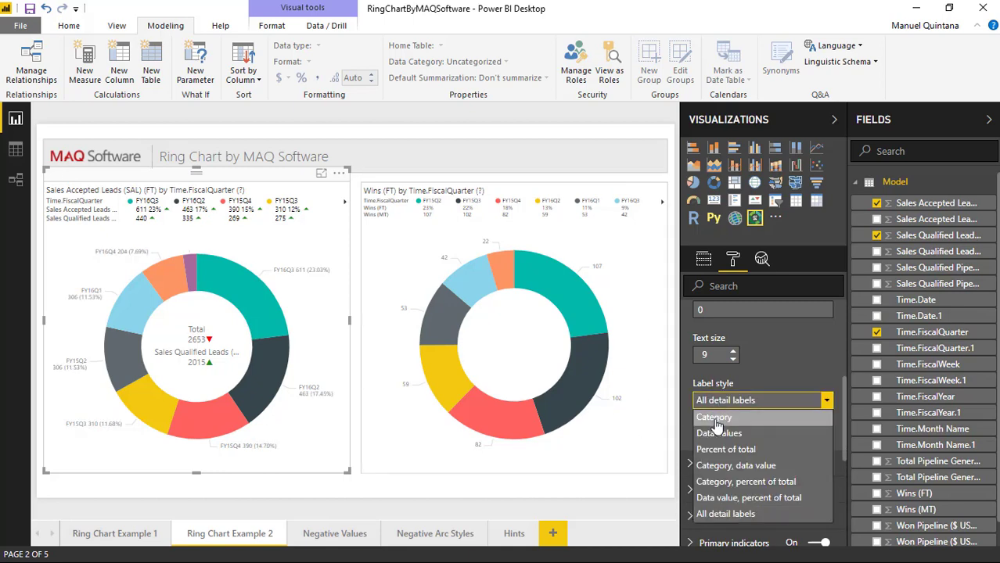
{"action": "left_click", "coordinate": [729, 467]}
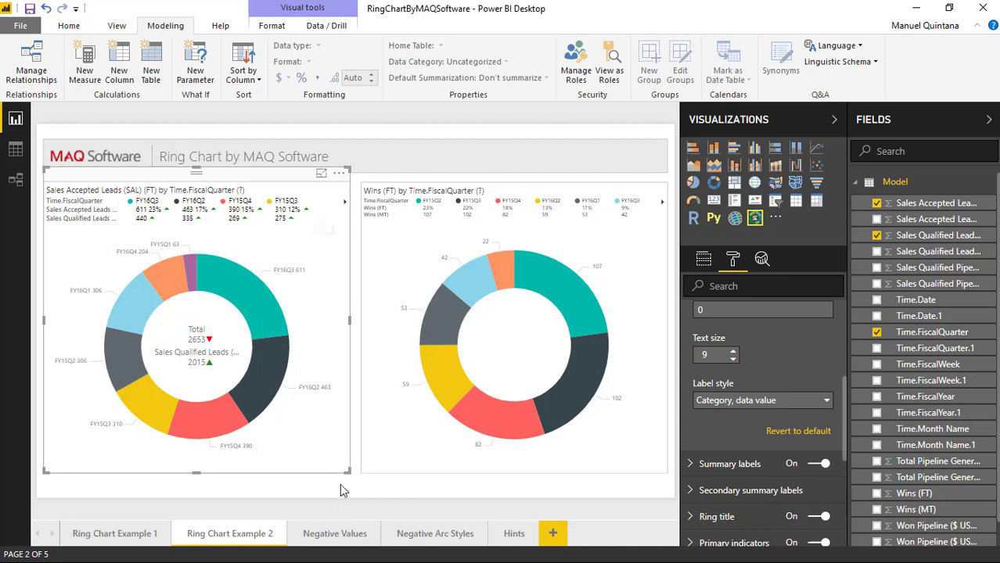
- Select the ring chart on the Negative Values page and show its Format settings
{"action": "left_click", "coordinate": [335, 534]}
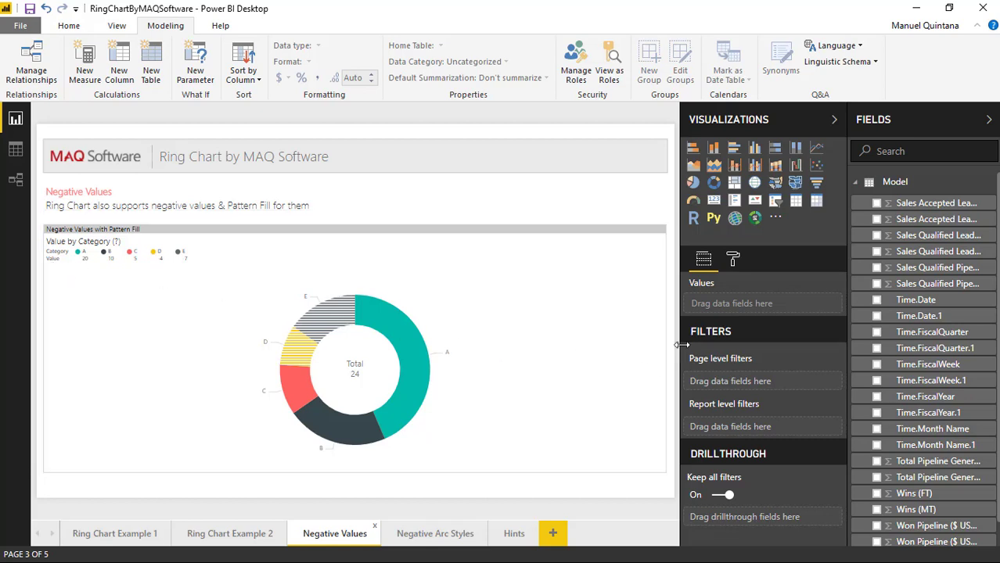
{"action": "left_click", "coordinate": [536, 324]}
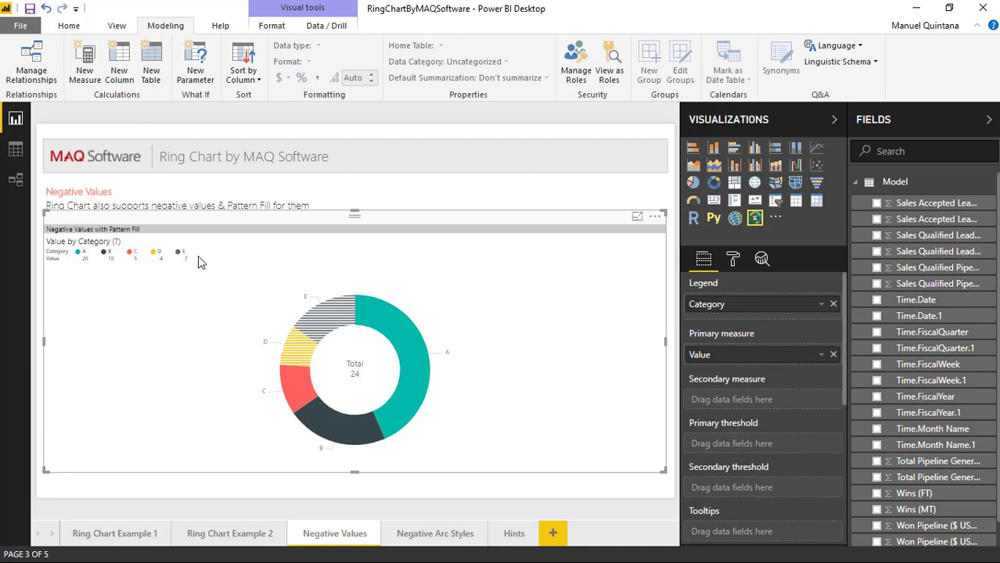
{"action": "left_click", "coordinate": [734, 262]}
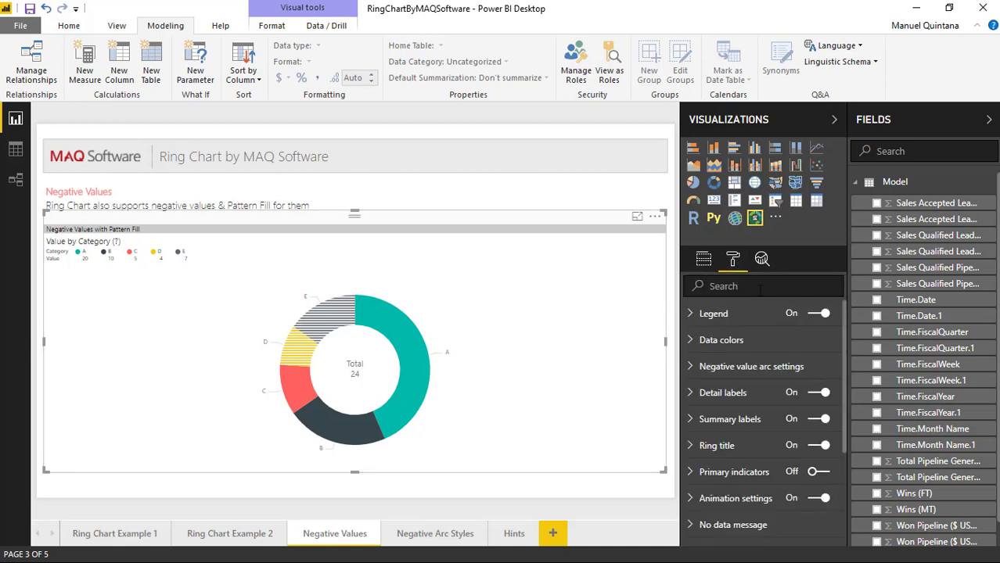
- Raise the Legend text size to 11 and collapse the Legend card
{"action": "left_click", "coordinate": [747, 313]}
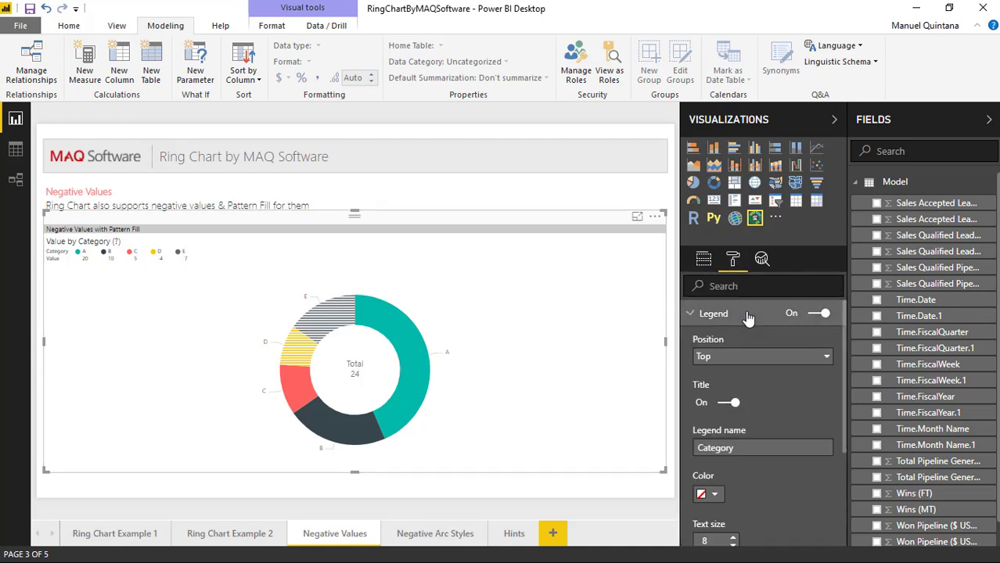
{"action": "scroll", "coordinate": [728, 477], "scroll_direction": "down", "scroll_amount": 1}
{"action": "left_click", "coordinate": [734, 464]}
{"action": "left_click", "coordinate": [733, 464]}
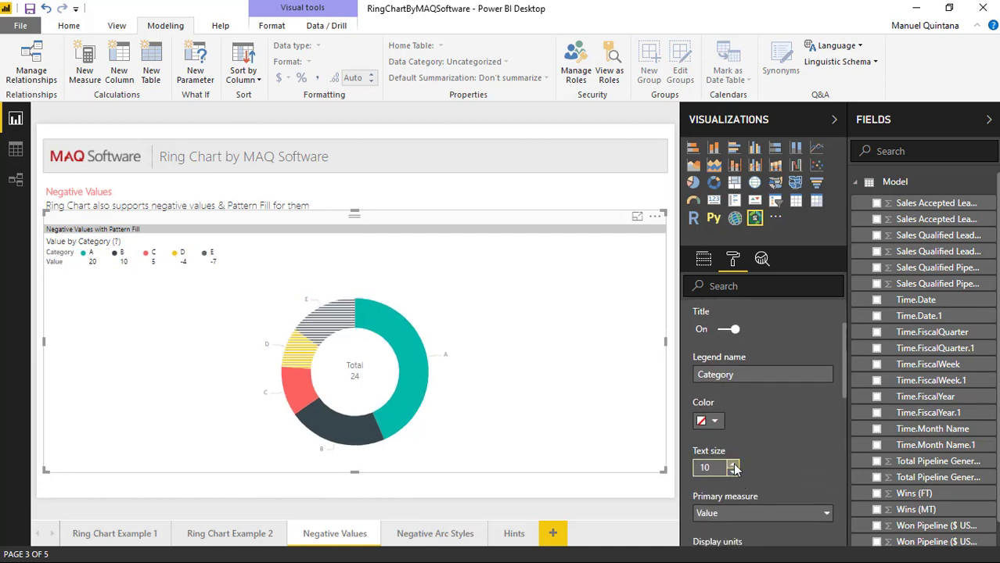
{"action": "left_click", "coordinate": [733, 464]}
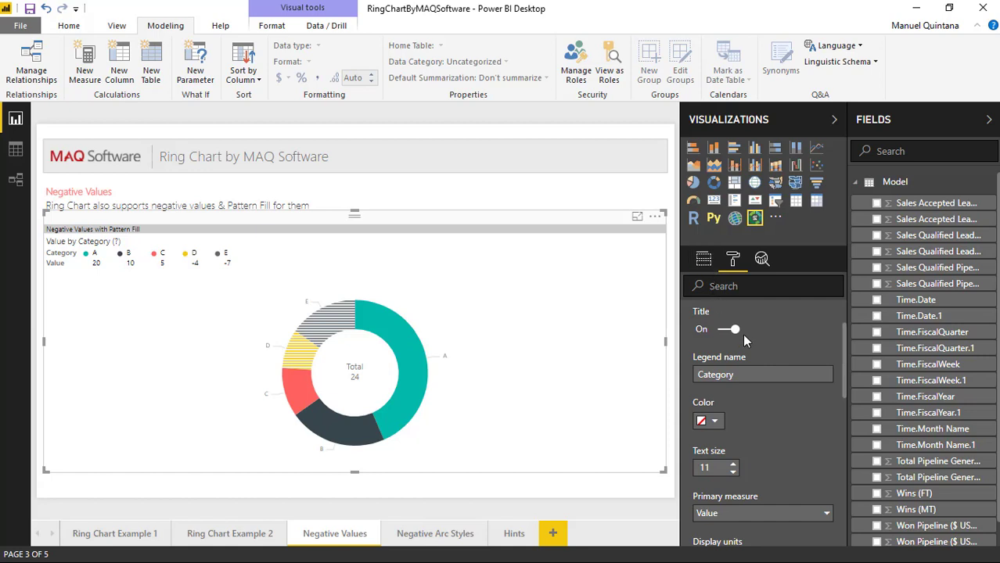
{"action": "scroll", "coordinate": [744, 342], "scroll_direction": "up", "scroll_amount": 2}
{"action": "left_click", "coordinate": [706, 315]}
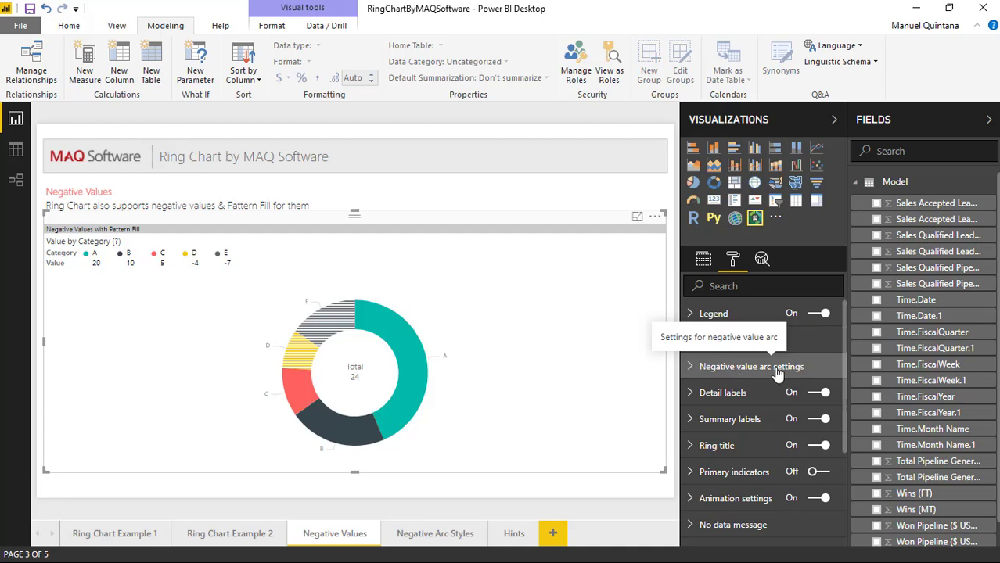
- Review the negative value Arc position choices, then go to the Negative Arc Styles page
{"action": "left_click", "coordinate": [776, 374]}
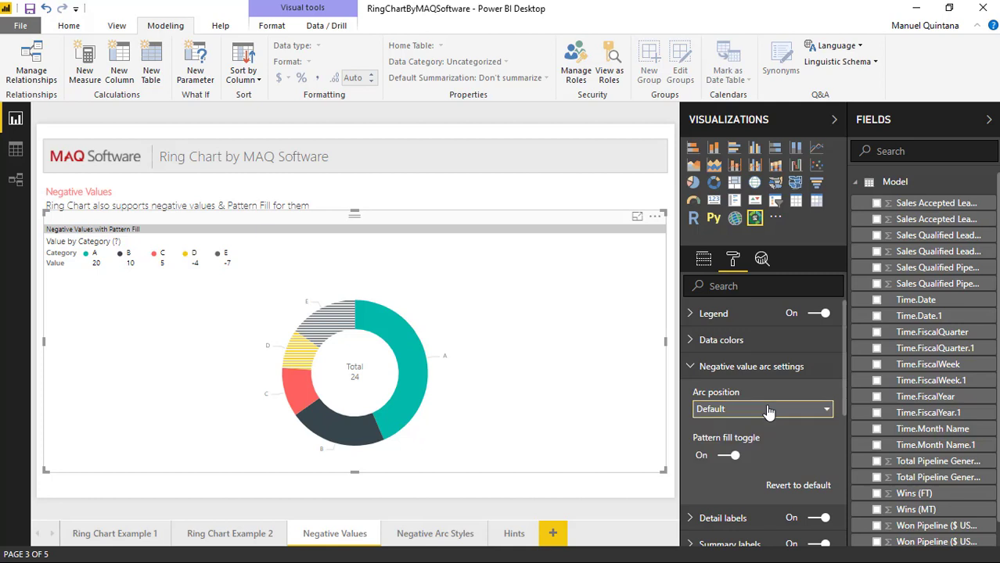
{"action": "left_click", "coordinate": [768, 409]}
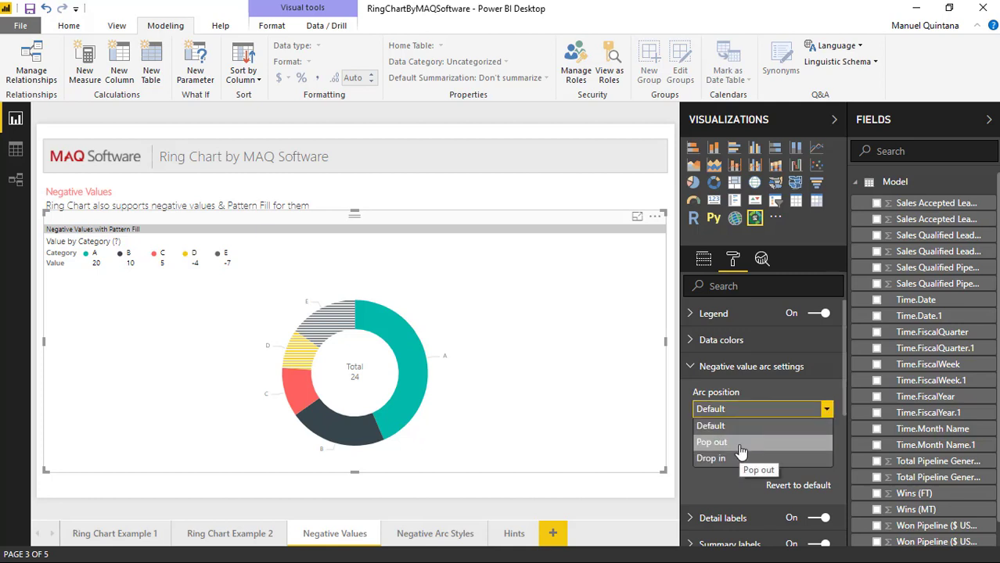
{"action": "left_click", "coordinate": [412, 535]}
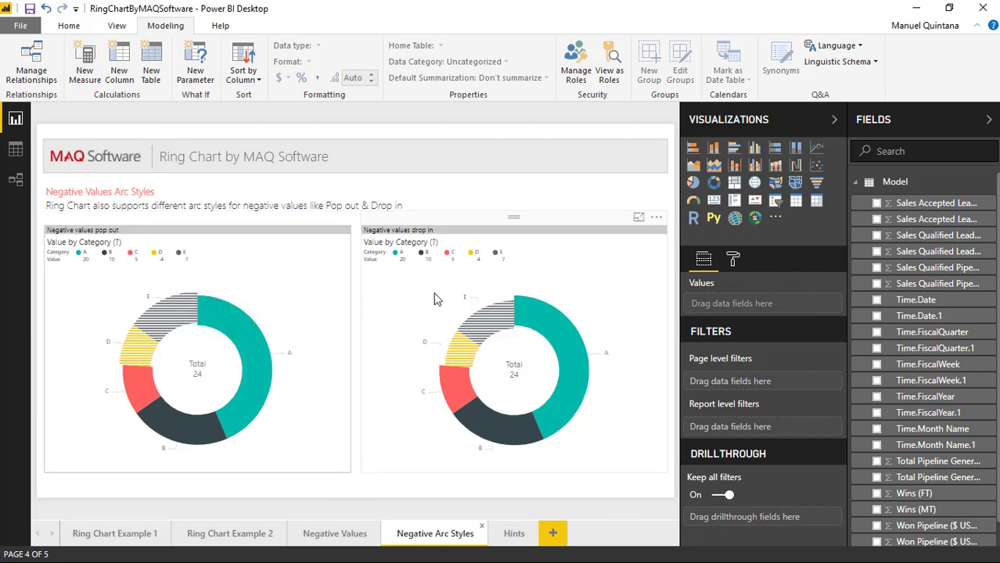
- Select the pop-out ring chart and switch its Animation setting On
{"action": "left_click", "coordinate": [482, 346]}
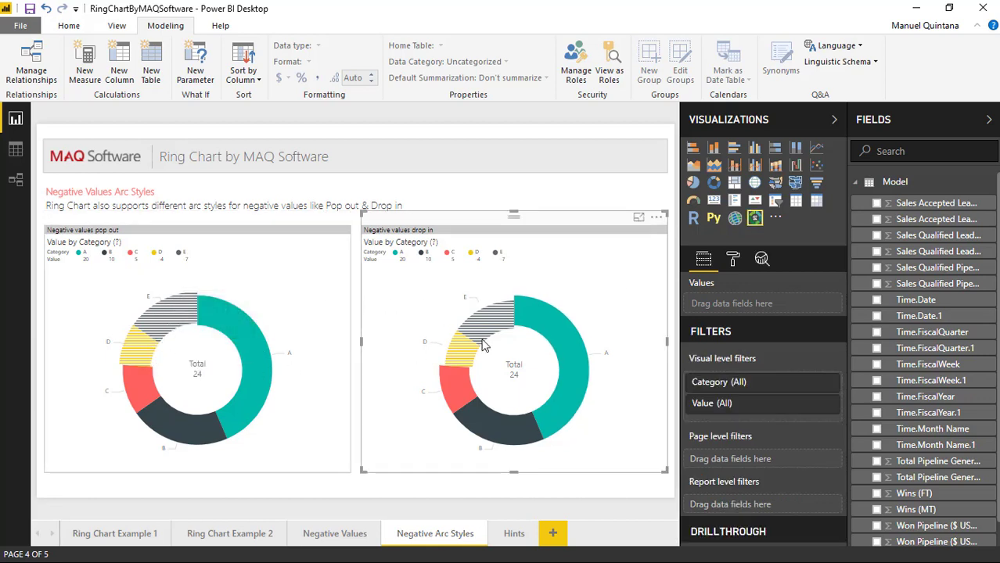
{"action": "left_click", "coordinate": [330, 321]}
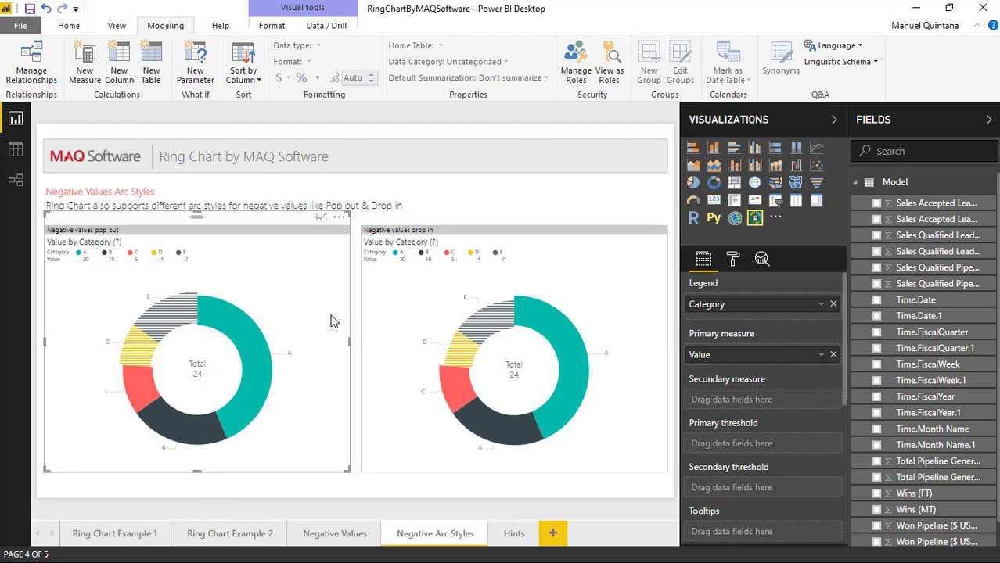
{"action": "left_click", "coordinate": [732, 260]}
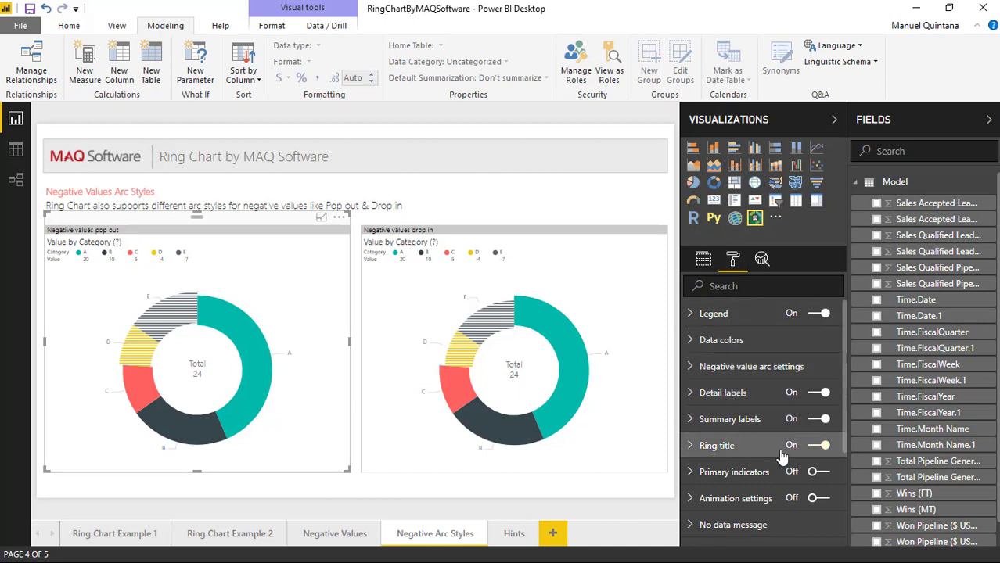
{"action": "scroll", "coordinate": [763, 458], "scroll_direction": "down", "scroll_amount": 1}
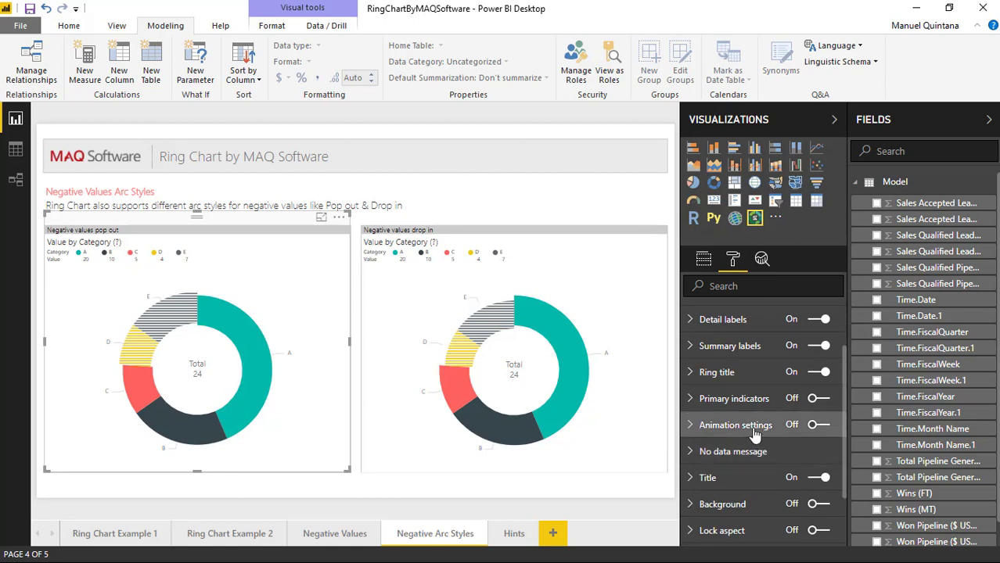
{"action": "left_click", "coordinate": [817, 425]}
{"action": "left_click", "coordinate": [750, 426]}
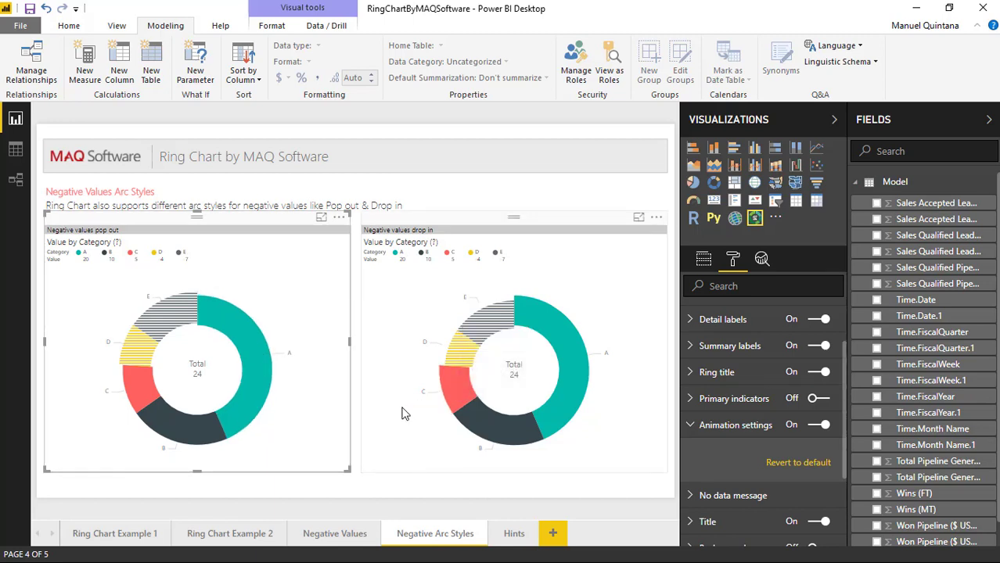
{"action": "left_click", "coordinate": [692, 422]}
{"action": "scroll", "coordinate": [751, 443], "scroll_direction": "down", "scroll_amount": 1}
{"action": "scroll", "coordinate": [749, 437], "scroll_direction": "down", "scroll_amount": 2}
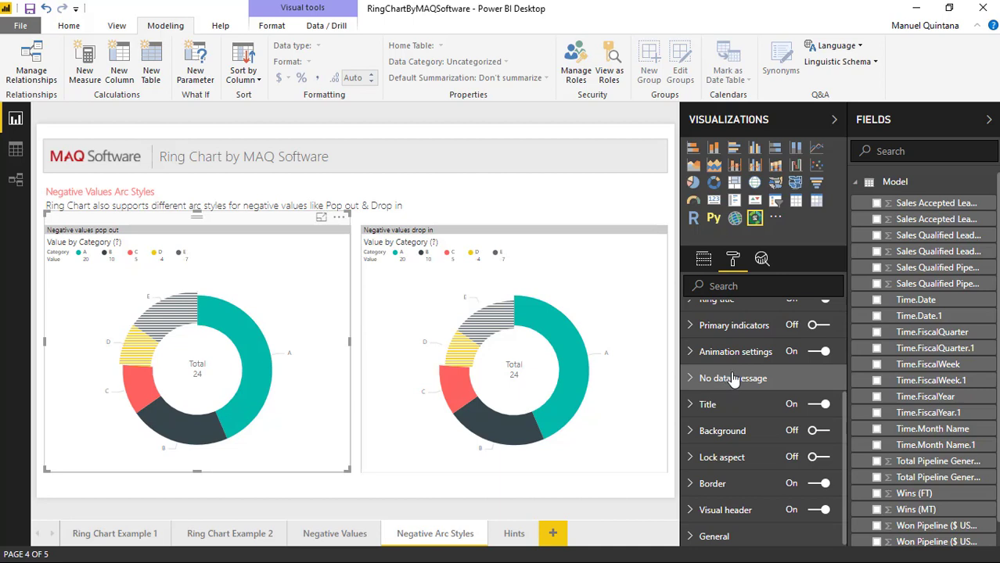
{"action": "scroll", "coordinate": [733, 378], "scroll_direction": "up", "scroll_amount": 2}
{"action": "scroll", "coordinate": [733, 378], "scroll_direction": "up", "scroll_amount": 2}
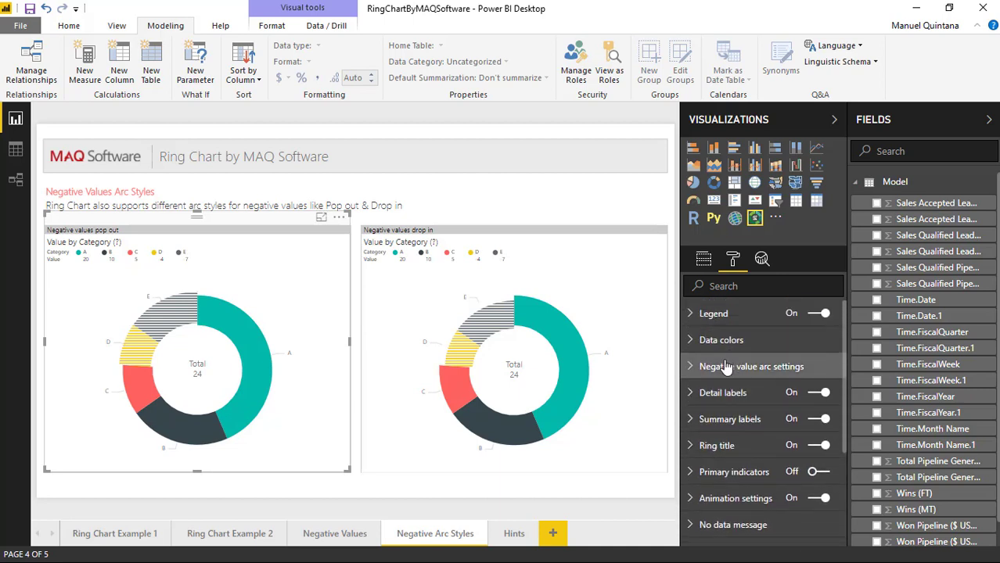
{"action": "left_click", "coordinate": [726, 366]}
{"action": "left_click", "coordinate": [731, 457]}
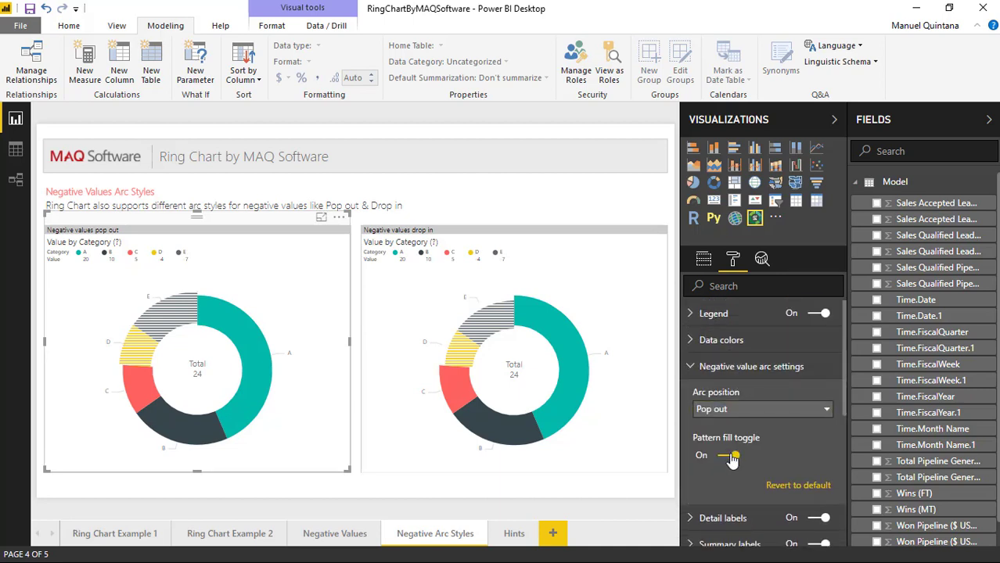
{"action": "left_click", "coordinate": [731, 457]}
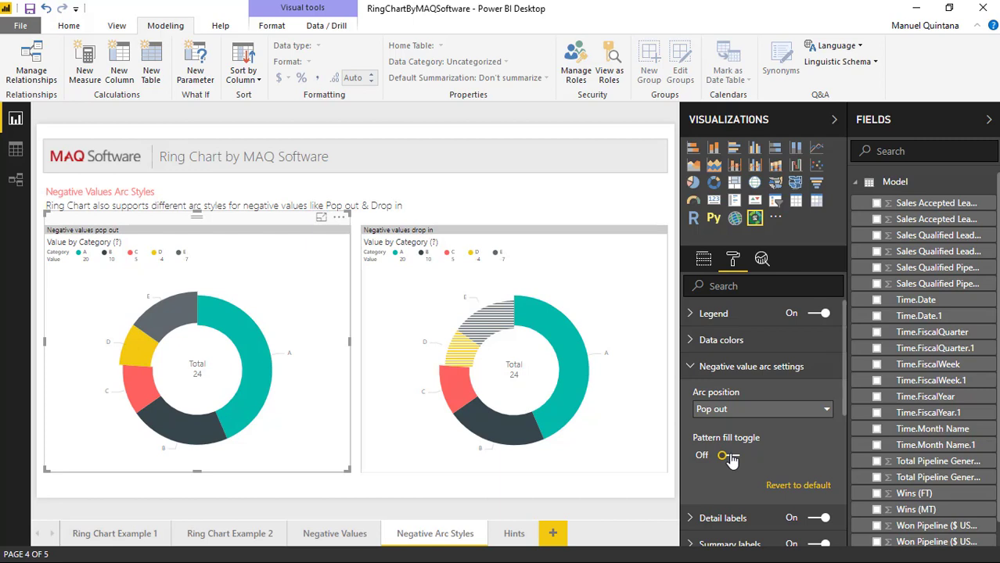
{"action": "left_click", "coordinate": [731, 457]}
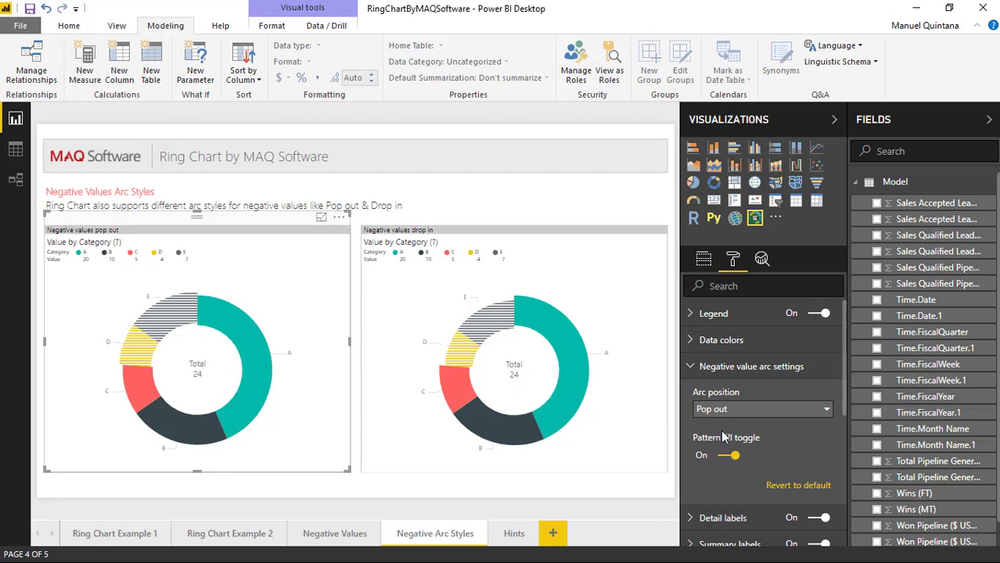
{"action": "left_click", "coordinate": [691, 374]}
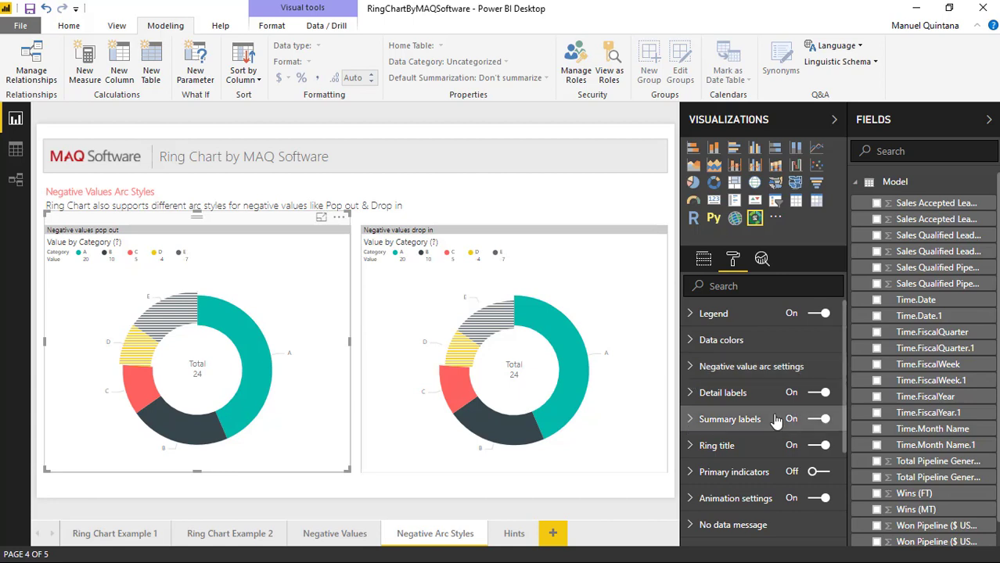
- Expand the pop-out chart's No data message card to reveal its Message box
{"action": "scroll", "coordinate": [771, 421], "scroll_direction": "down", "scroll_amount": 2}
{"action": "scroll", "coordinate": [769, 423], "scroll_direction": "down", "scroll_amount": 1}
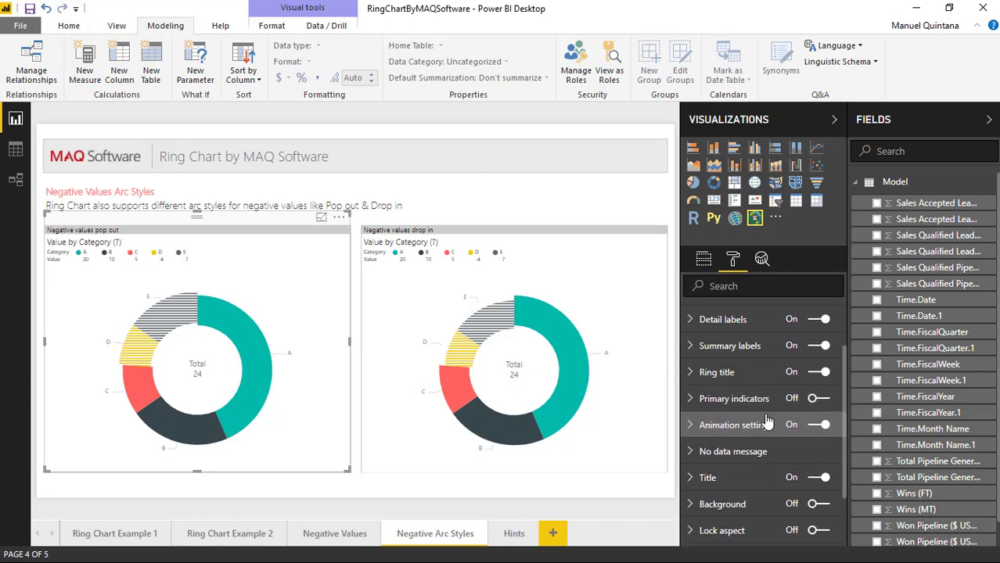
{"action": "left_click", "coordinate": [738, 454]}
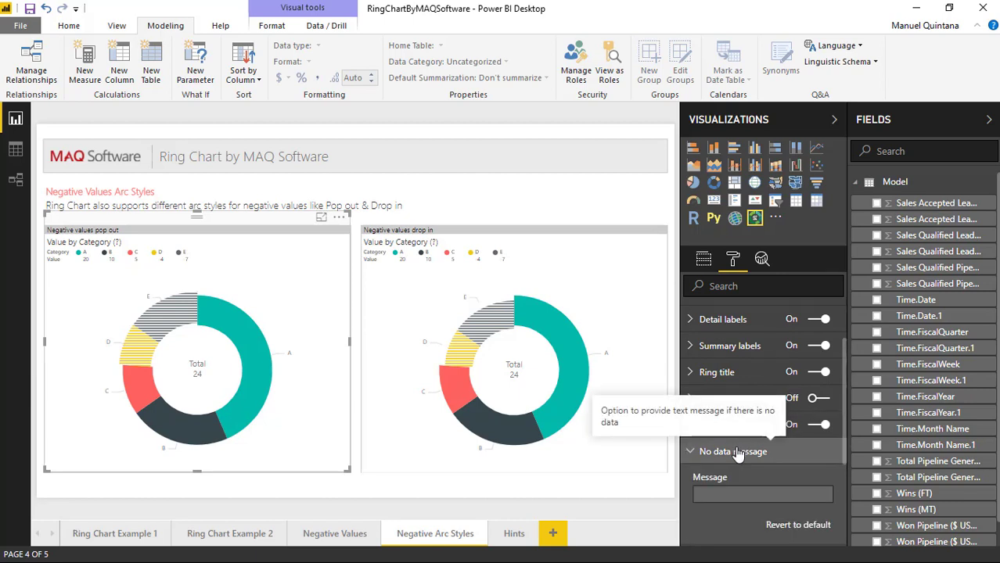